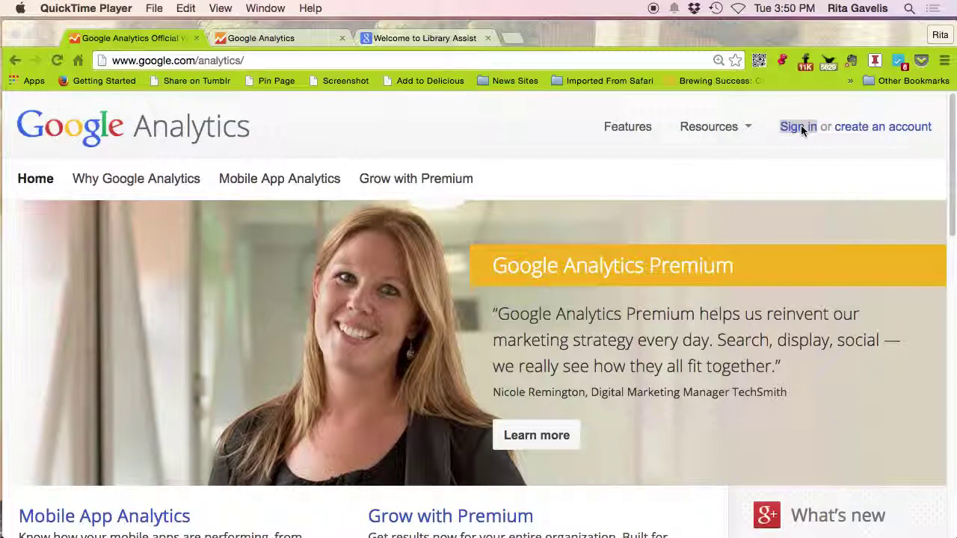
Switch to the browser tab showing the Google Analytics Home dashboard of existing accounts
{"action": "left_click", "coordinate": [266, 39]}
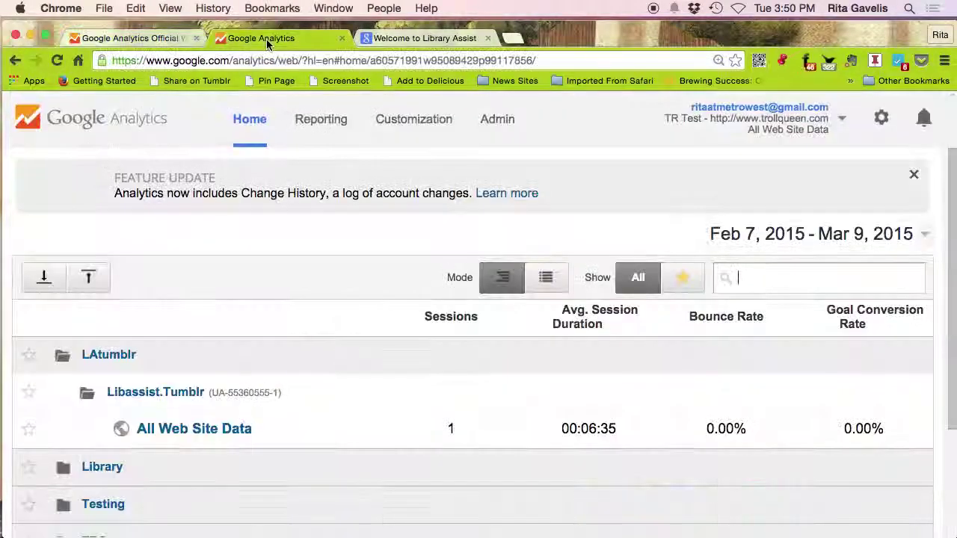
Open the Admin page with the Testing account, TR Test property and view settings
{"action": "left_click", "coordinate": [500, 122]}
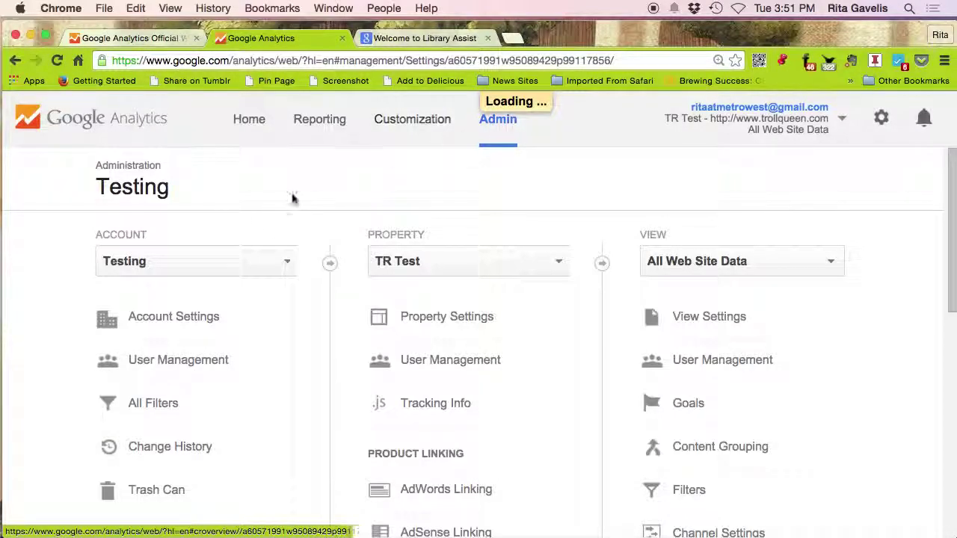
Choose Create new account from the Account dropdown on the Admin page
{"action": "scroll", "coordinate": [261, 297], "scroll_direction": "down", "scroll_amount": 2}
{"action": "scroll", "coordinate": [261, 297], "scroll_direction": "up", "scroll_amount": 1}
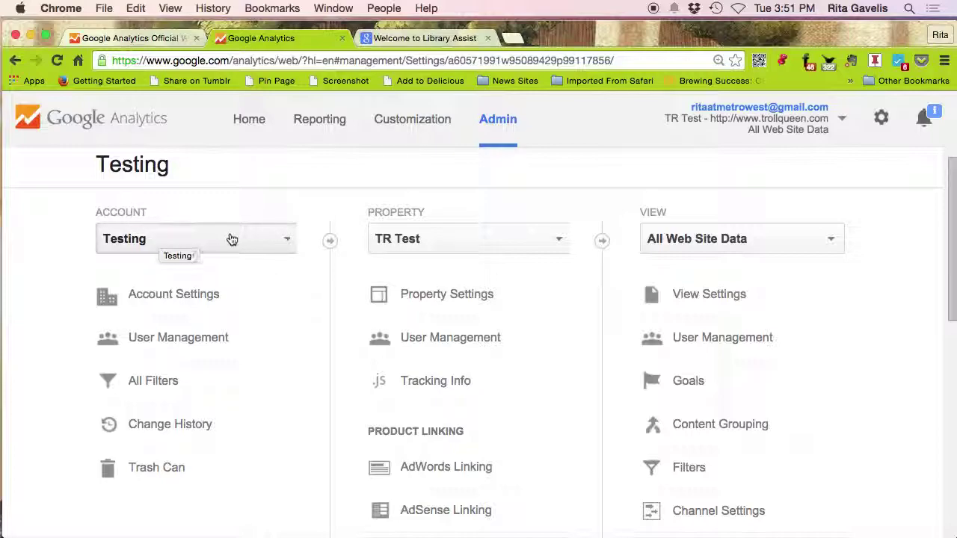
{"action": "left_click", "coordinate": [288, 240]}
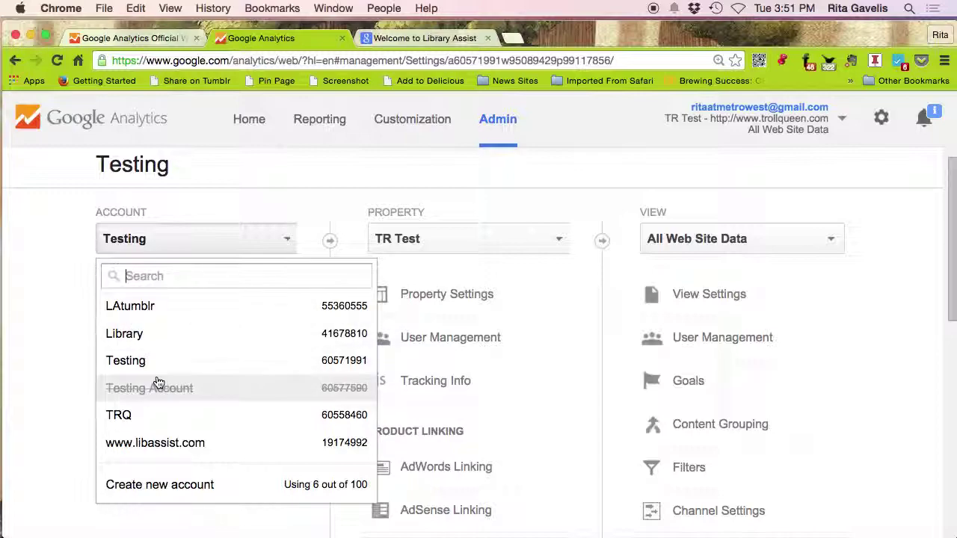
{"action": "left_click", "coordinate": [169, 484]}
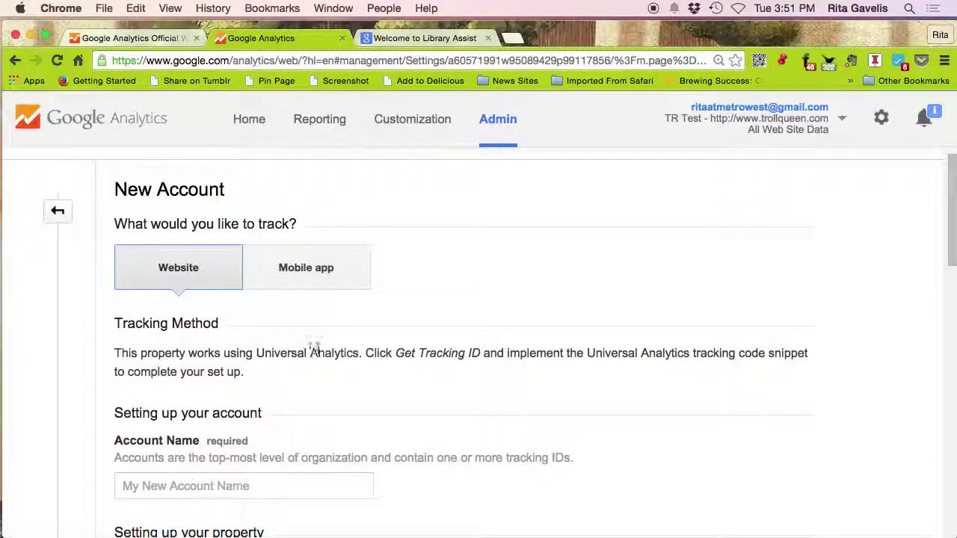
{"action": "scroll", "coordinate": [317, 350], "scroll_direction": "down", "scroll_amount": 3}
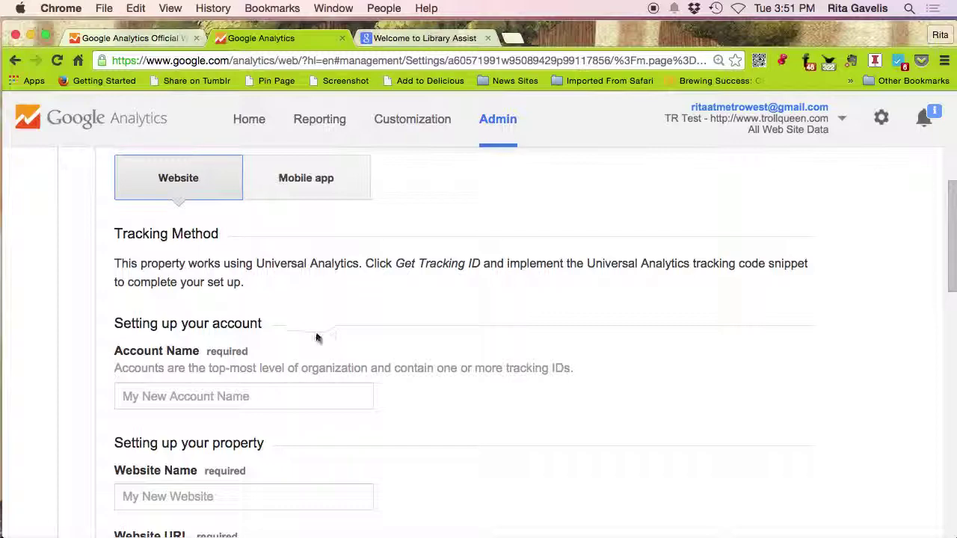
{"action": "left_click", "coordinate": [128, 396]}
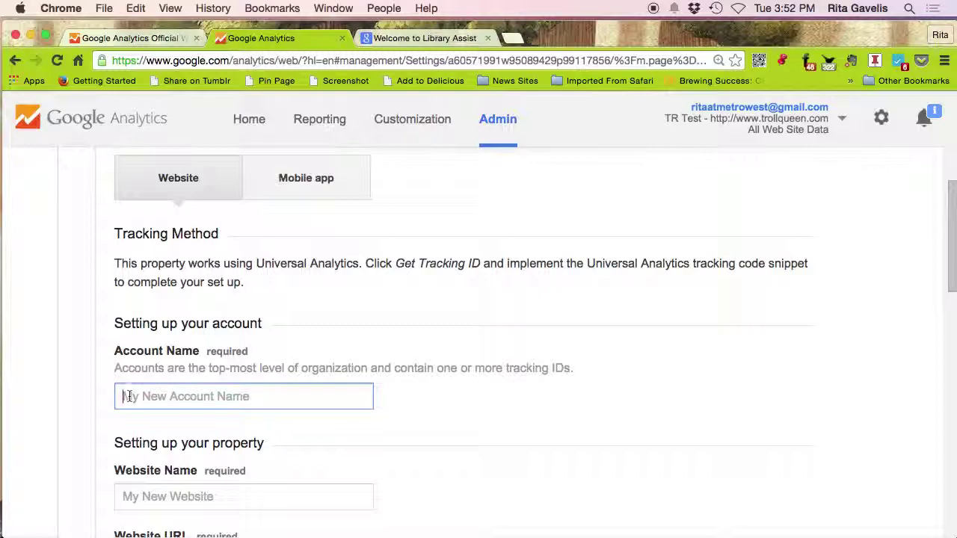
{"action": "type", "text": "LA Tes"}
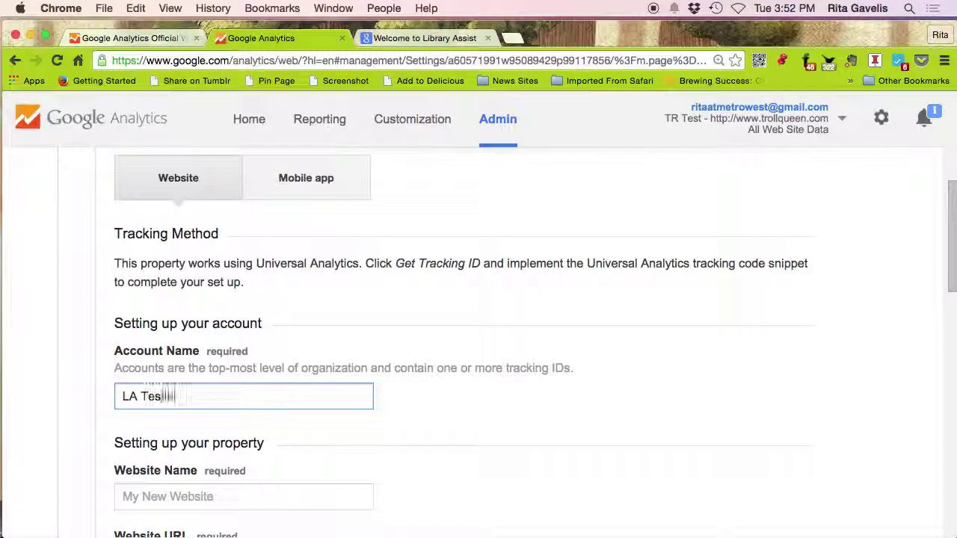
{"action": "type", "text": "ting"}
{"action": "scroll", "coordinate": [233, 431], "scroll_direction": "down", "scroll_amount": 1}
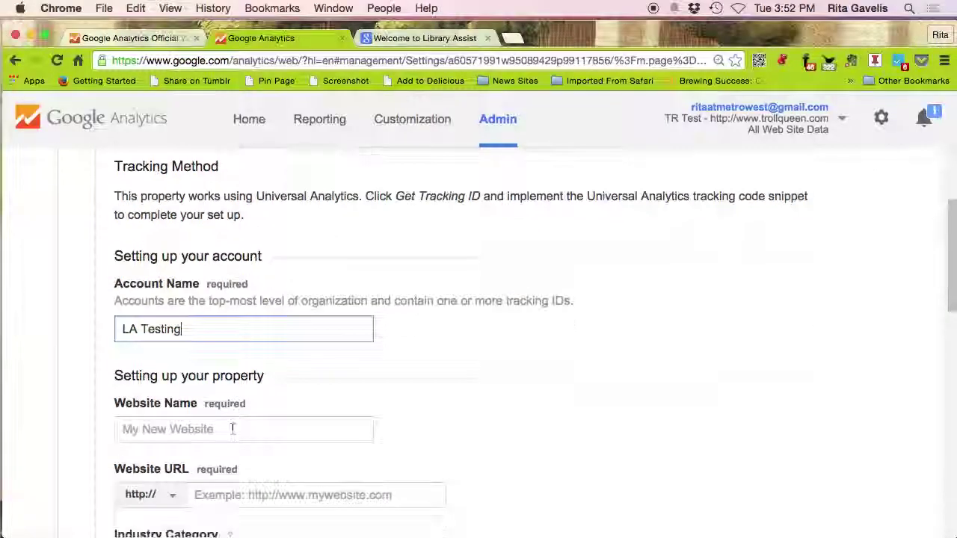
{"action": "scroll", "coordinate": [232, 432], "scroll_direction": "down", "scroll_amount": 1}
{"action": "left_click", "coordinate": [225, 406]}
{"action": "type", "text": "L"}
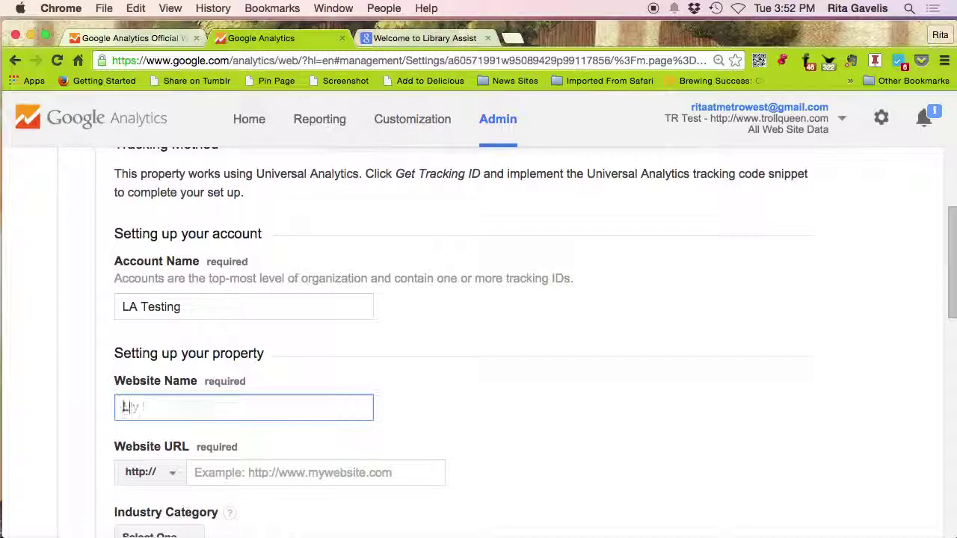
{"action": "type", "text": "ibassist"}
{"action": "scroll", "coordinate": [183, 415], "scroll_direction": "down", "scroll_amount": 2}
{"action": "left_click", "coordinate": [206, 383]}
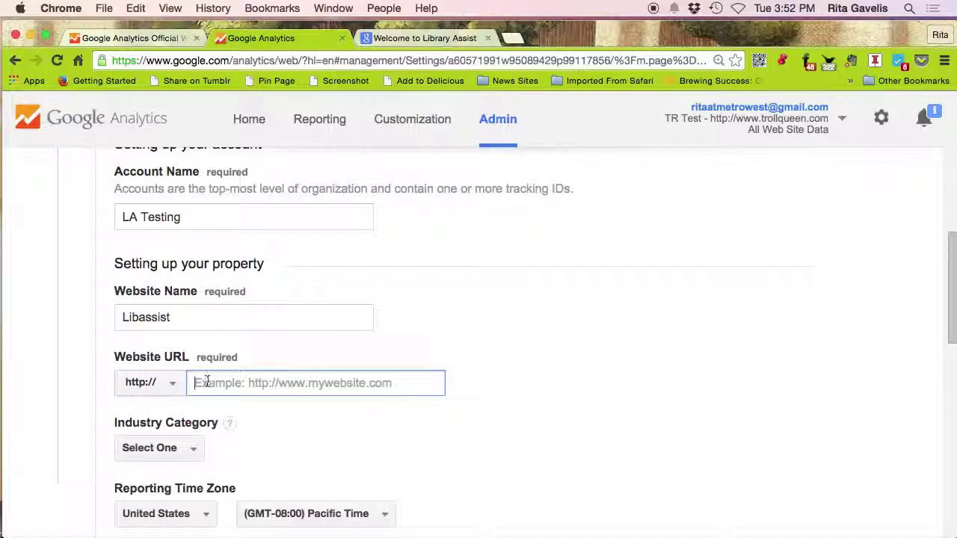
{"action": "type", "text": "ww"}
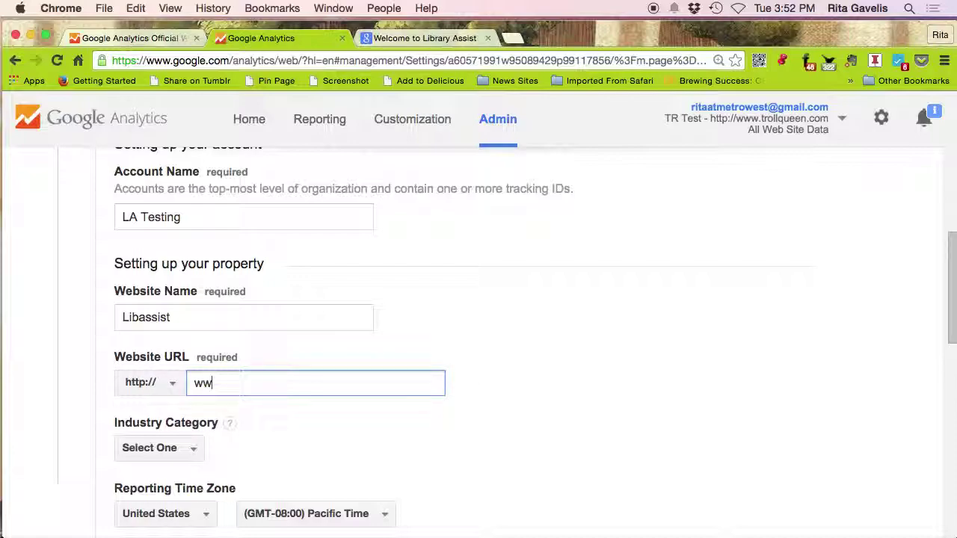
{"action": "type", "text": "w.libassist.com"}
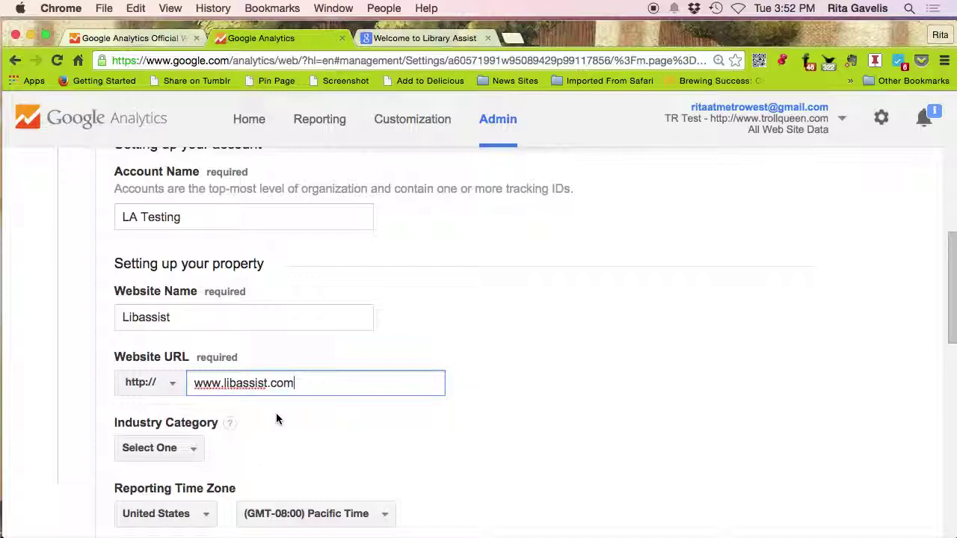
{"action": "scroll", "coordinate": [275, 416], "scroll_direction": "down", "scroll_amount": 1}
{"action": "scroll", "coordinate": [276, 419], "scroll_direction": "down", "scroll_amount": 2}
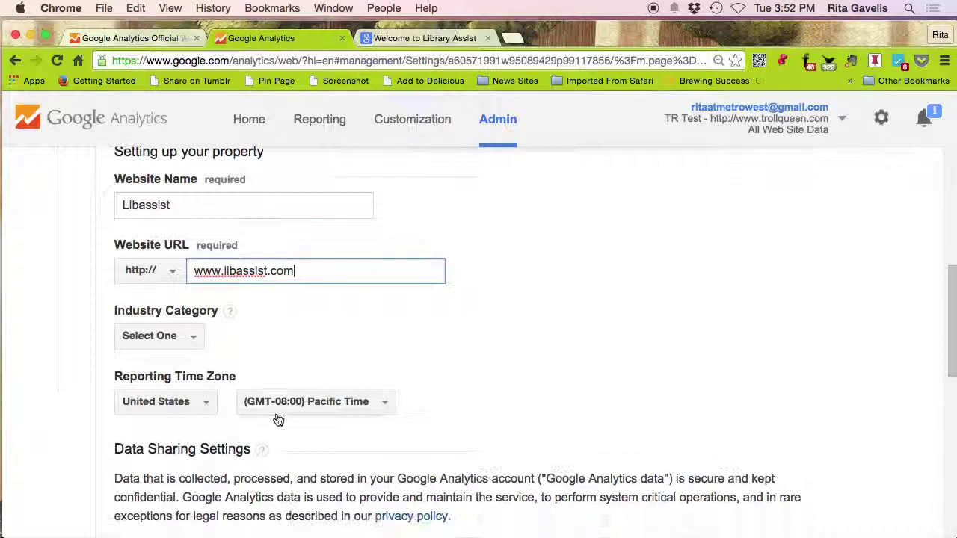
Set the industry category to Books and Literature and keep Pacific Time as the reporting zone
{"action": "left_click", "coordinate": [194, 341]}
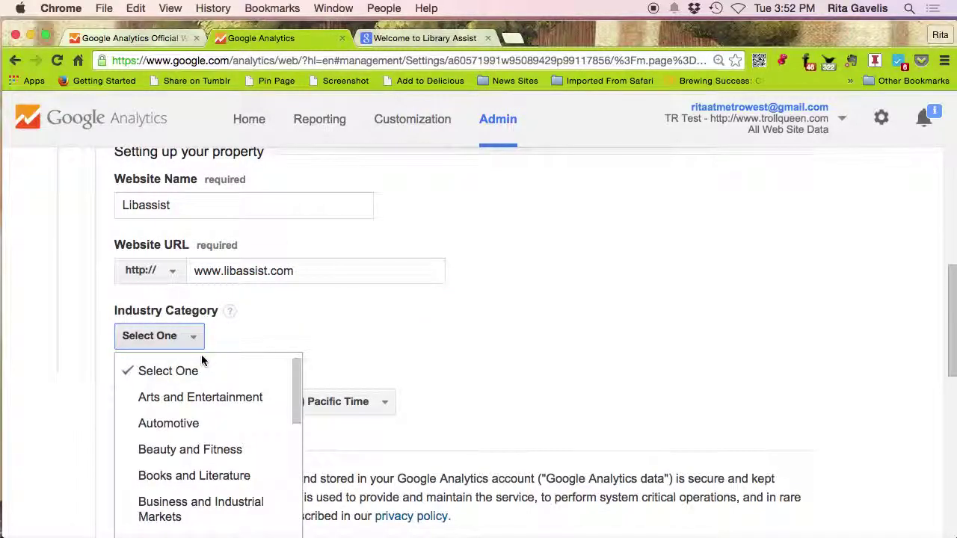
{"action": "left_click", "coordinate": [222, 477]}
{"action": "scroll", "coordinate": [248, 456], "scroll_direction": "down", "scroll_amount": 2}
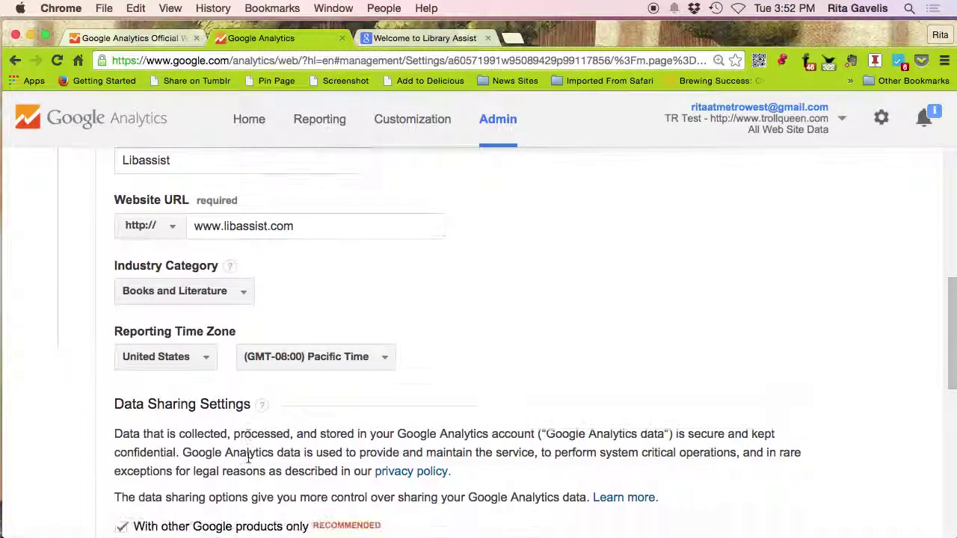
{"action": "scroll", "coordinate": [247, 457], "scroll_direction": "down", "scroll_amount": 3}
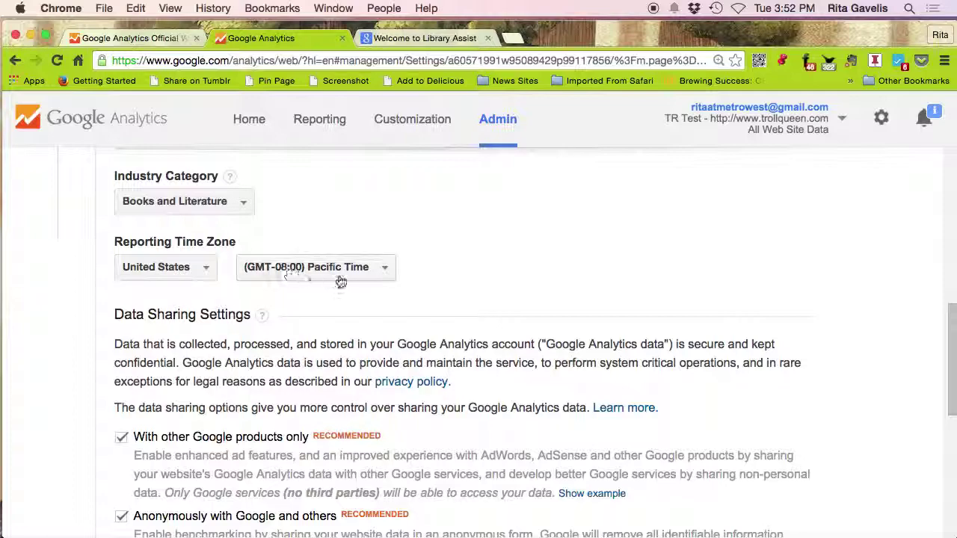
{"action": "left_click", "coordinate": [383, 272]}
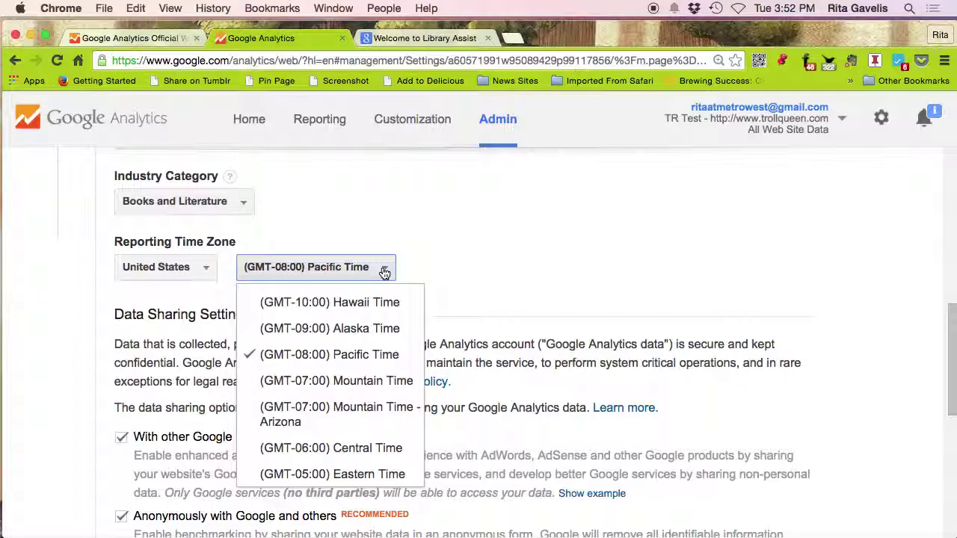
{"action": "left_click", "coordinate": [383, 272]}
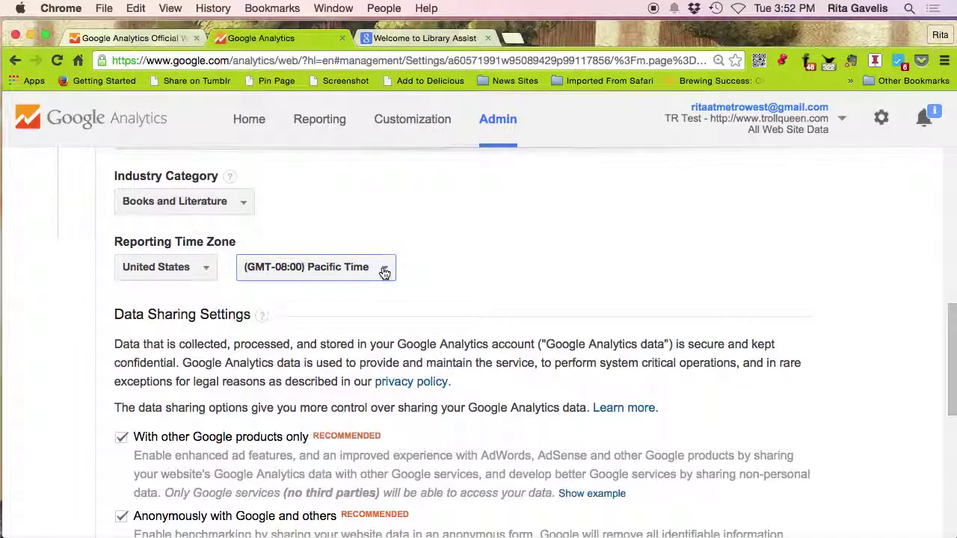
Uncheck the data-sharing options, starting with Google products and anonymous sharing
{"action": "scroll", "coordinate": [384, 272], "scroll_direction": "down", "scroll_amount": 3}
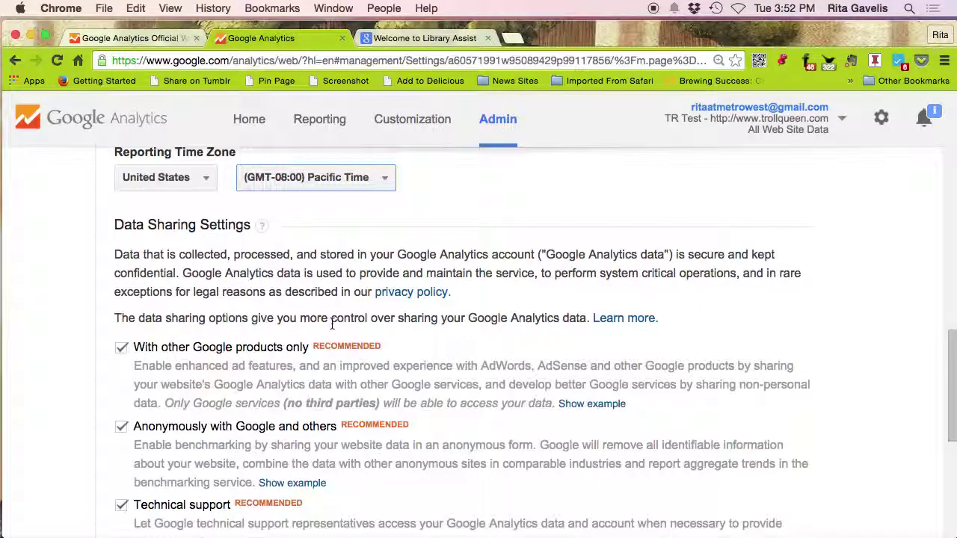
{"action": "scroll", "coordinate": [446, 378], "scroll_direction": "down", "scroll_amount": 1}
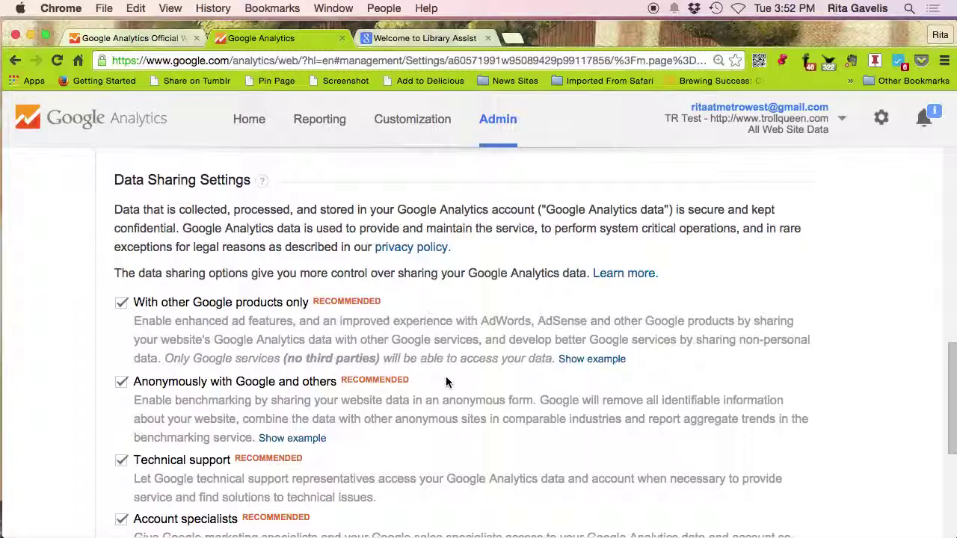
{"action": "scroll", "coordinate": [327, 398], "scroll_direction": "down", "scroll_amount": 3}
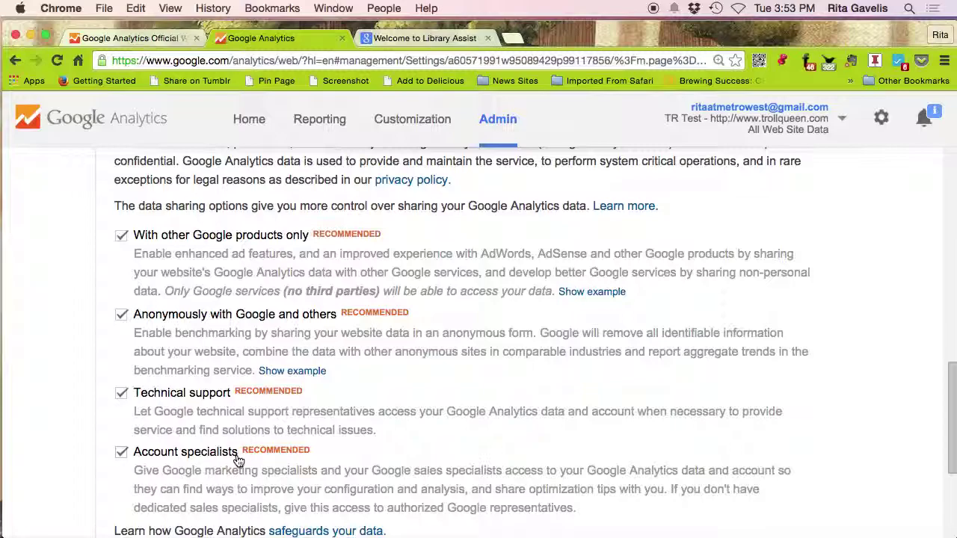
{"action": "left_click", "coordinate": [122, 237]}
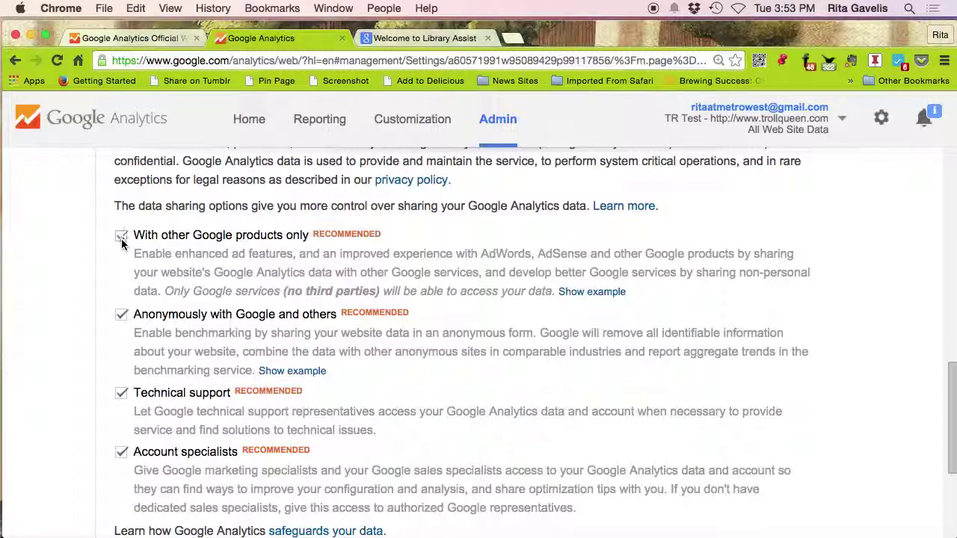
{"action": "left_click", "coordinate": [121, 315]}
{"action": "left_click", "coordinate": [121, 453]}
Request the tracking ID and accept the Terms of Service for United States
{"action": "scroll", "coordinate": [502, 402], "scroll_direction": "down", "scroll_amount": 3}
{"action": "scroll", "coordinate": [502, 403], "scroll_direction": "down", "scroll_amount": 6}
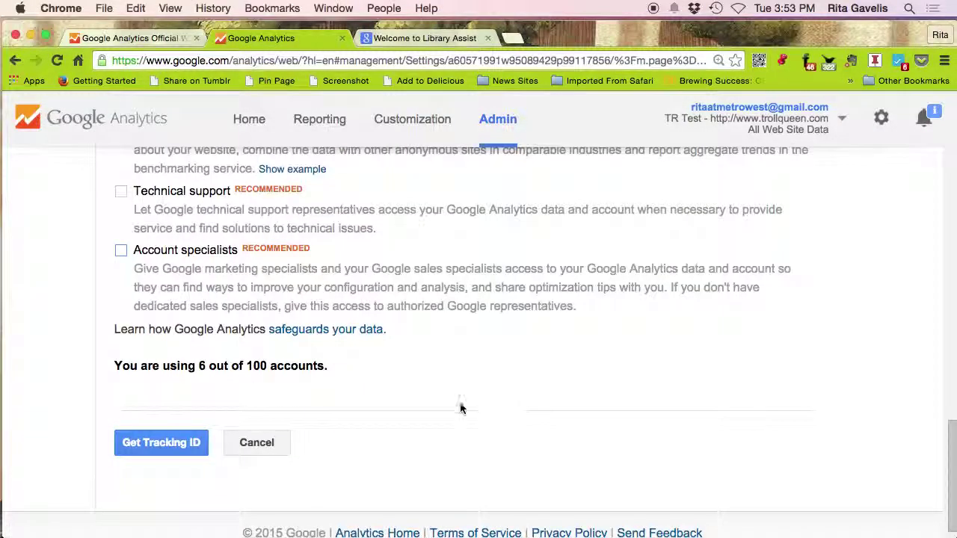
{"action": "left_click", "coordinate": [168, 447]}
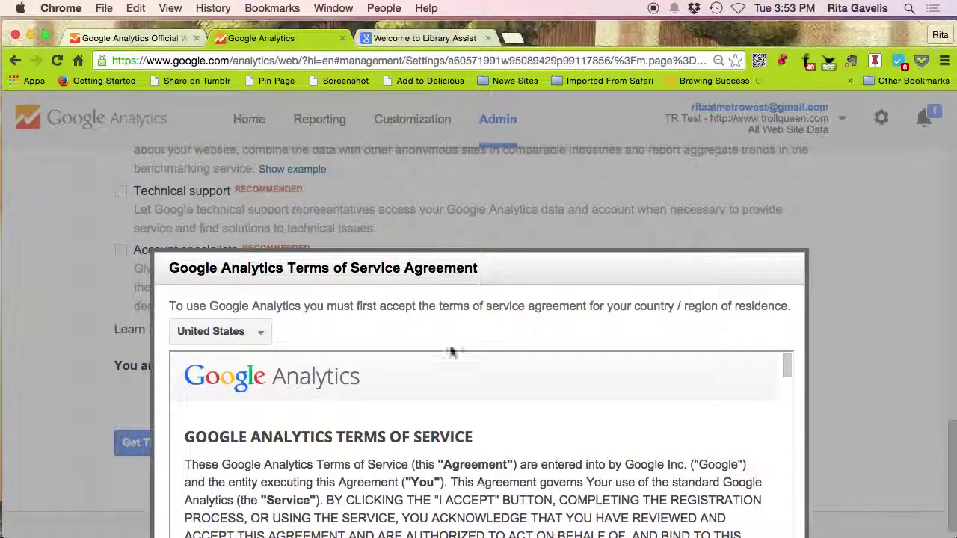
{"action": "left_click_drag", "start_coordinate": [599, 273], "coordinate": [609, 128]}
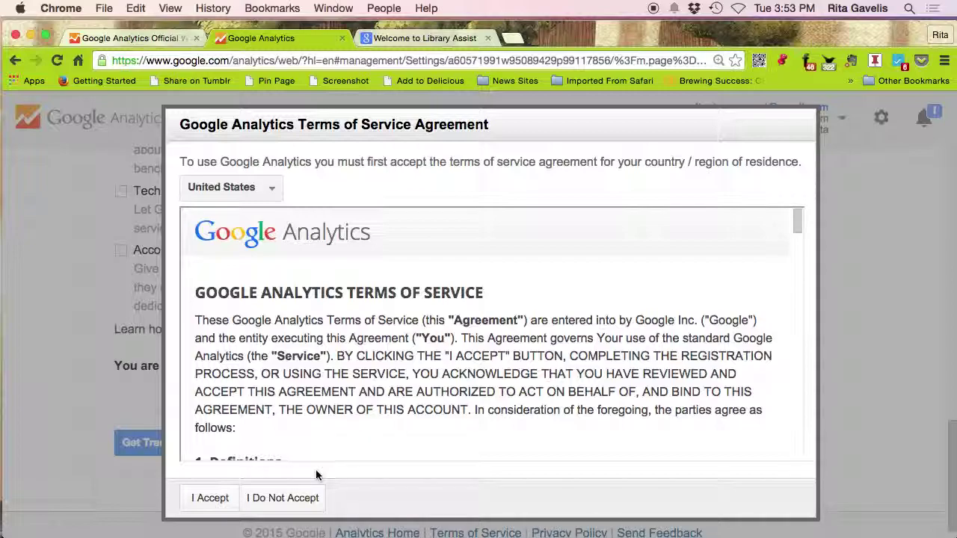
{"action": "left_click", "coordinate": [211, 498]}
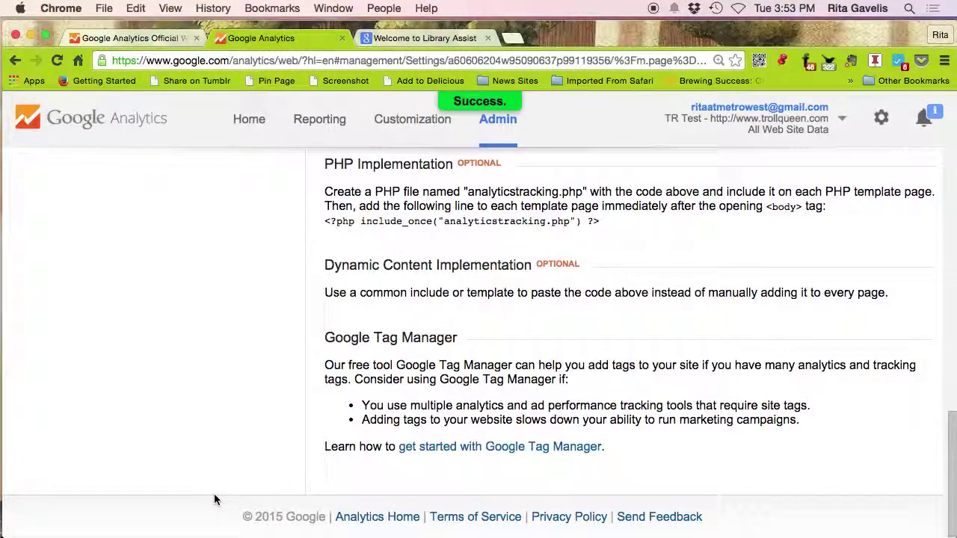
Select the entire tracking code script in the code box for copying
{"action": "scroll", "coordinate": [751, 386], "scroll_direction": "up", "scroll_amount": 6}
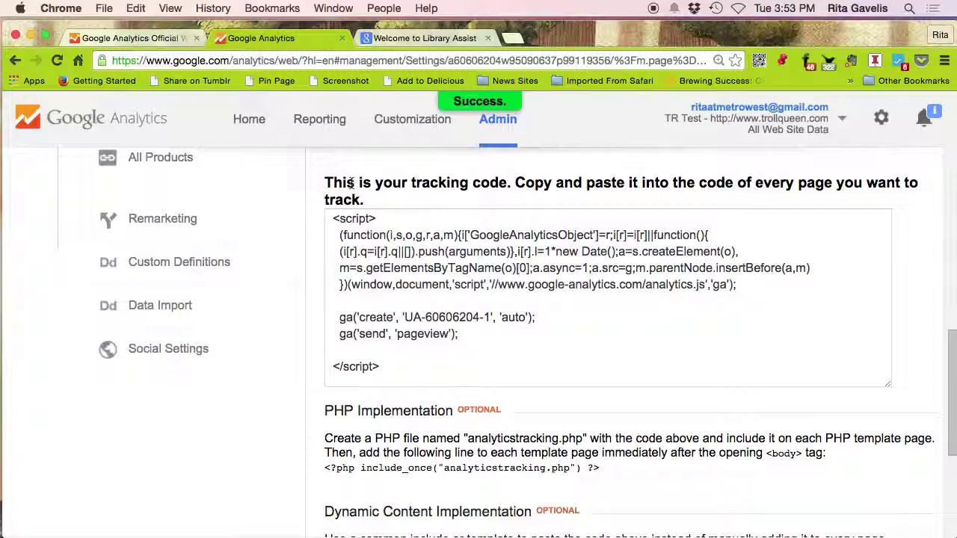
{"action": "left_click", "coordinate": [474, 227]}
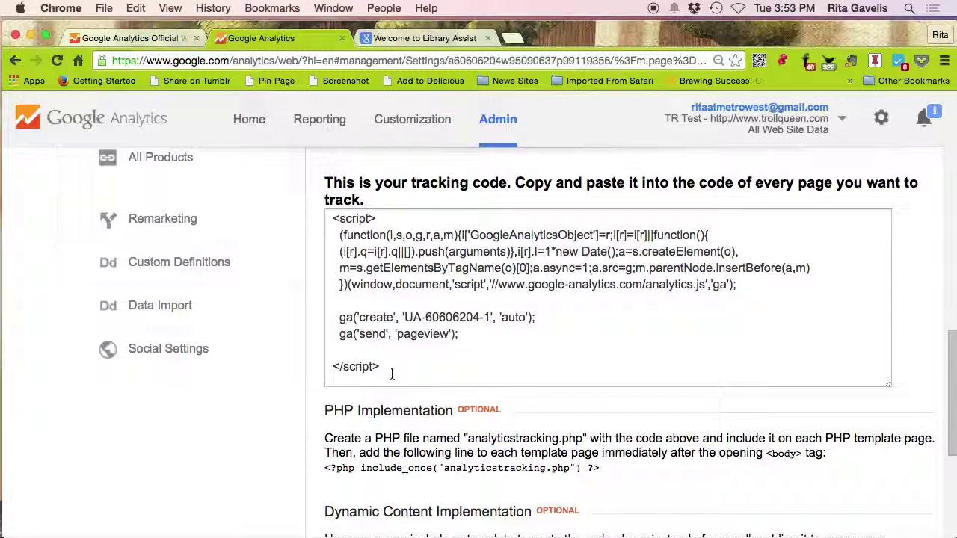
{"action": "left_click_drag", "start_coordinate": [392, 374], "coordinate": [328, 208]}
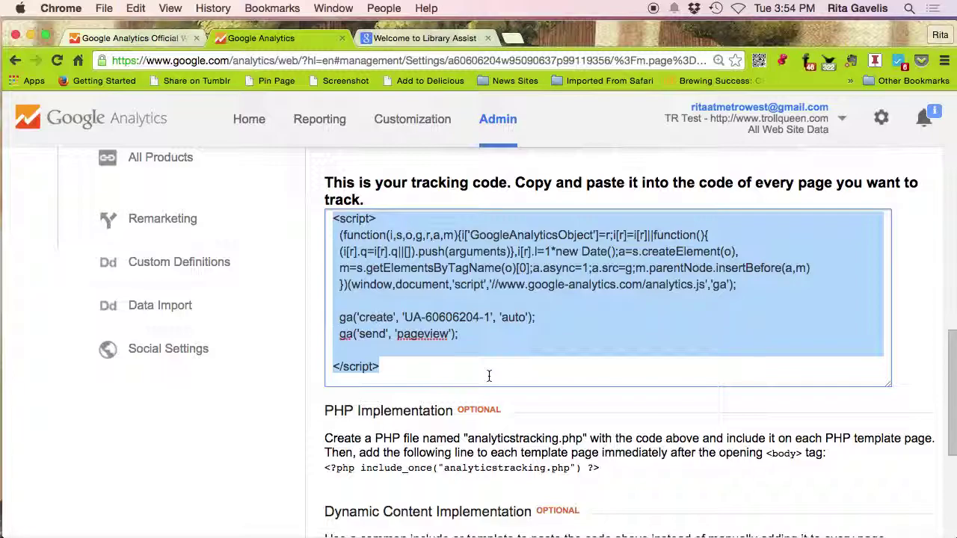
{"action": "mouse_move", "coordinate": [509, 525]}
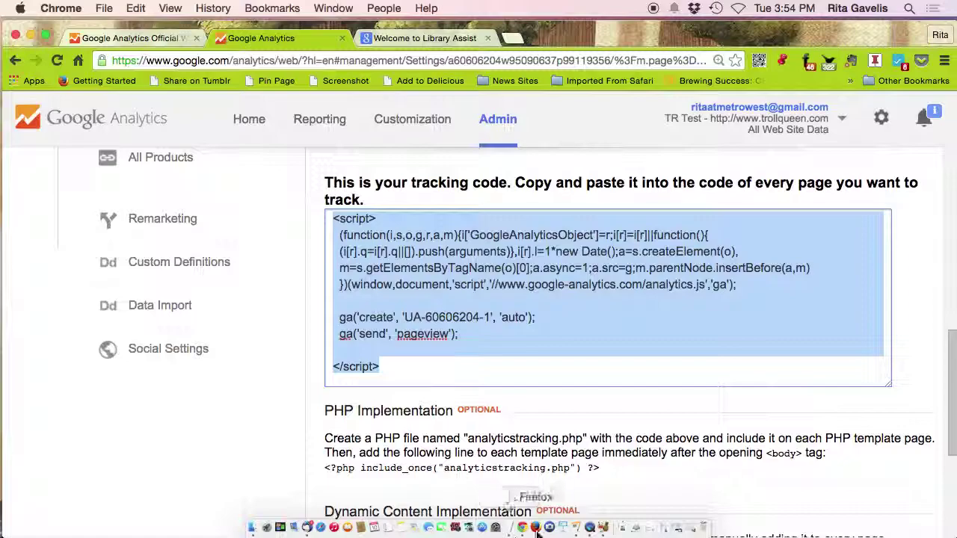
Bring up the TextEdit document with the pasted script, select all, and move its window
{"action": "left_click", "coordinate": [508, 528]}
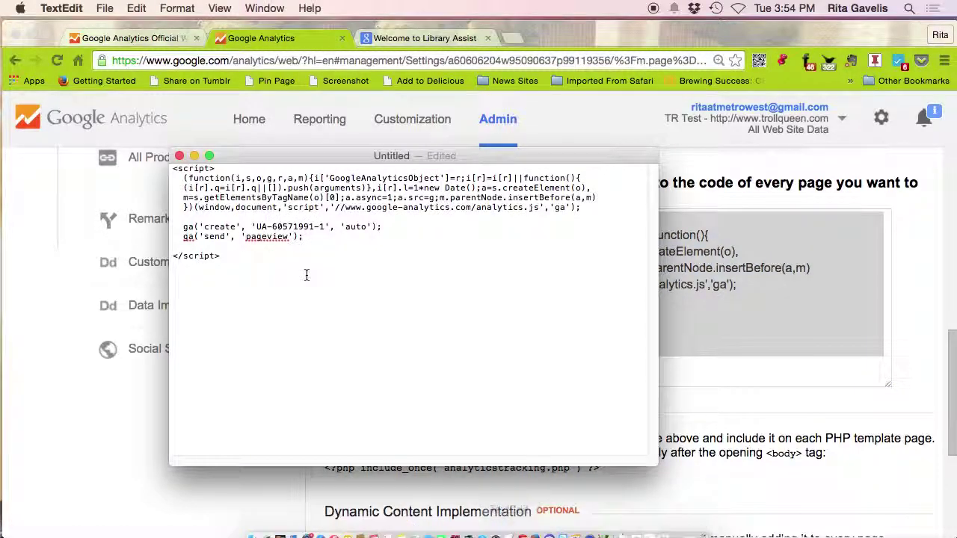
{"action": "left_click", "coordinate": [235, 262]}
{"action": "key", "text": "super+a"}
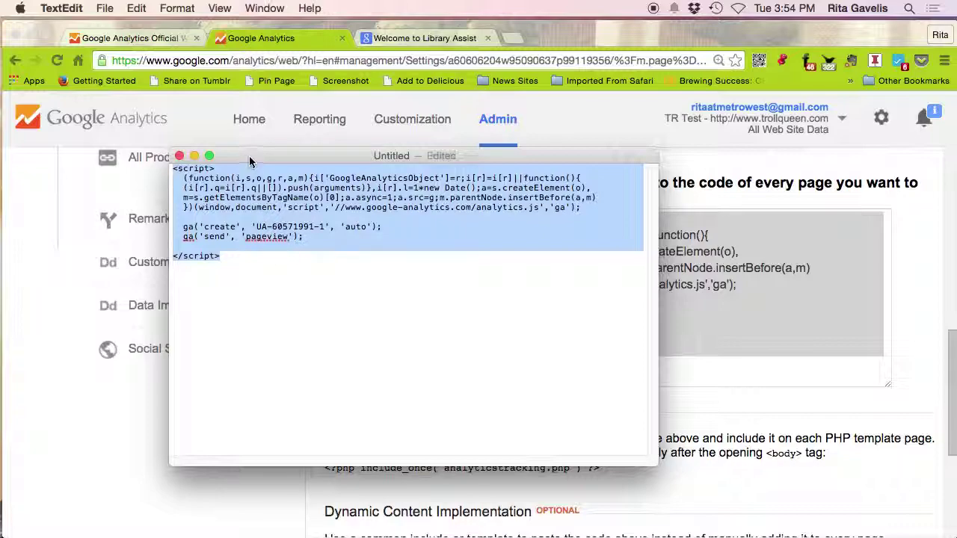
{"action": "left_click_drag", "start_coordinate": [249, 156], "coordinate": [218, 262]}
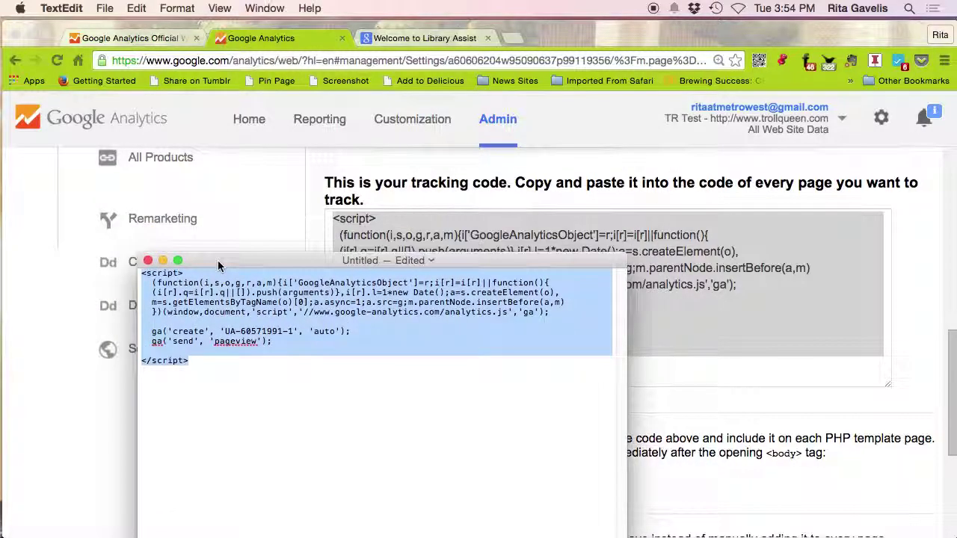